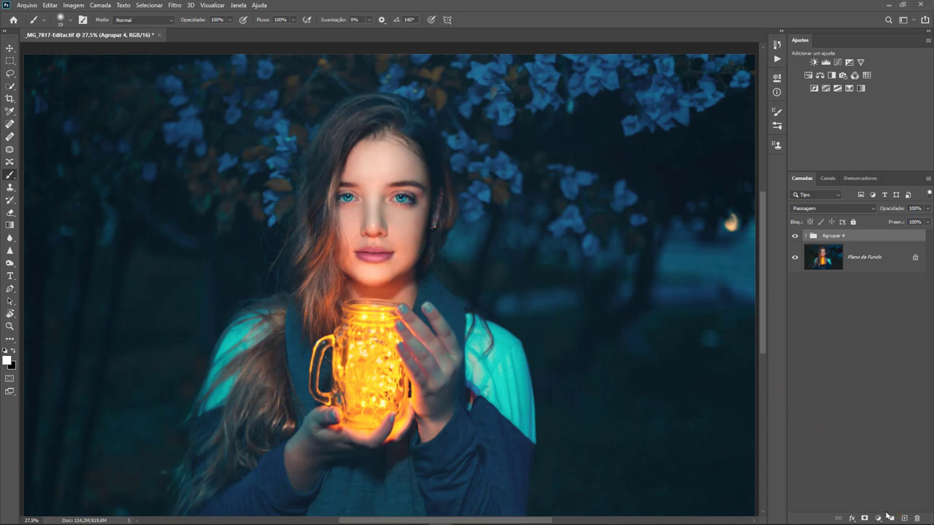
# Add the empty layer Camada 11 above the Agrupar 4 group.
pyautogui.click(903, 518)
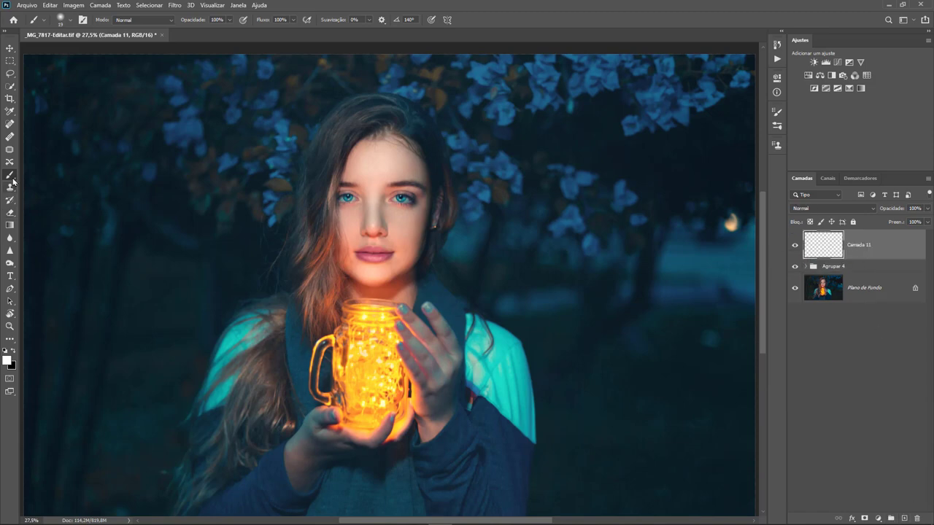
pyautogui.scroll(-1, 376, 370)
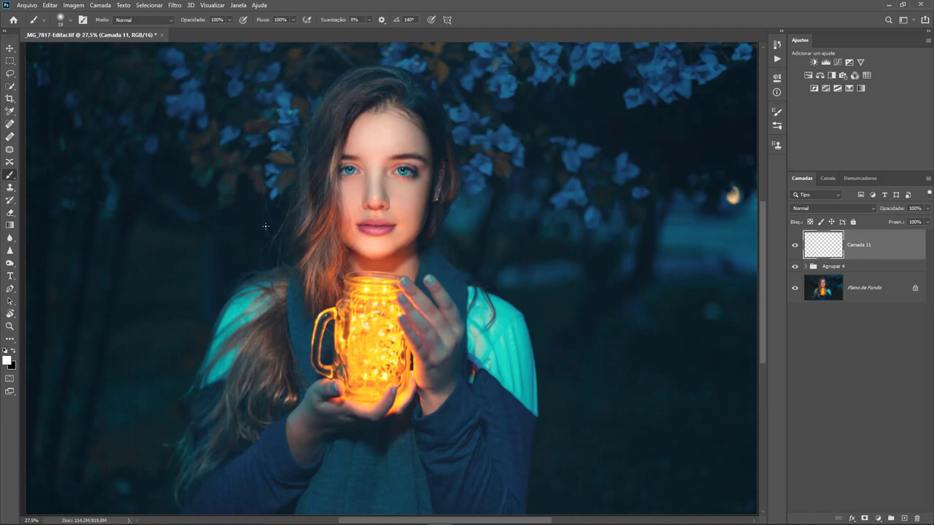
pyautogui.click(504, 266)
# Sample the jar's yellow glow as the brush colour and set a small soft brush size.
pyautogui.keyDown('alt'); pyautogui.click(368, 289); pyautogui.keyUp('alt')
pyautogui.scroll(2, 294, 173)
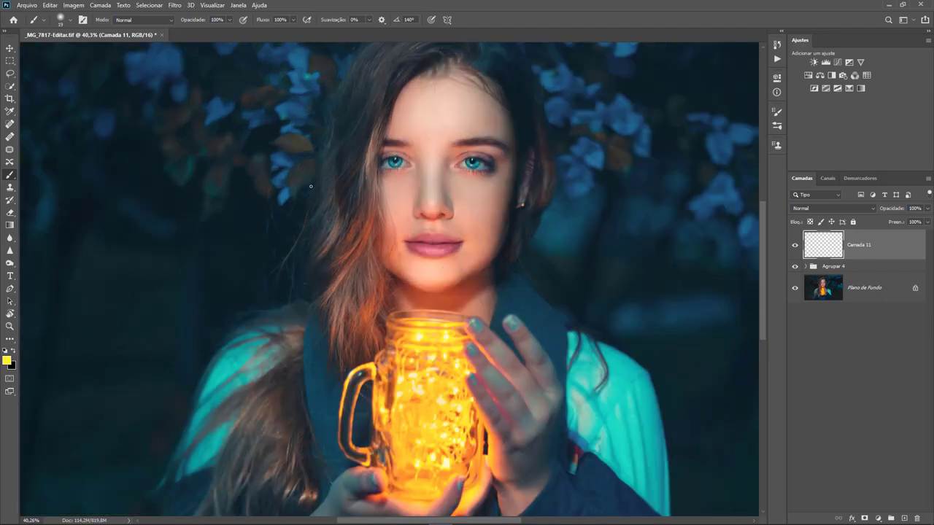
pyautogui.rightClick(181, 198)
pyautogui.moveTo(239, 222); pyautogui.dragTo(236, 227)
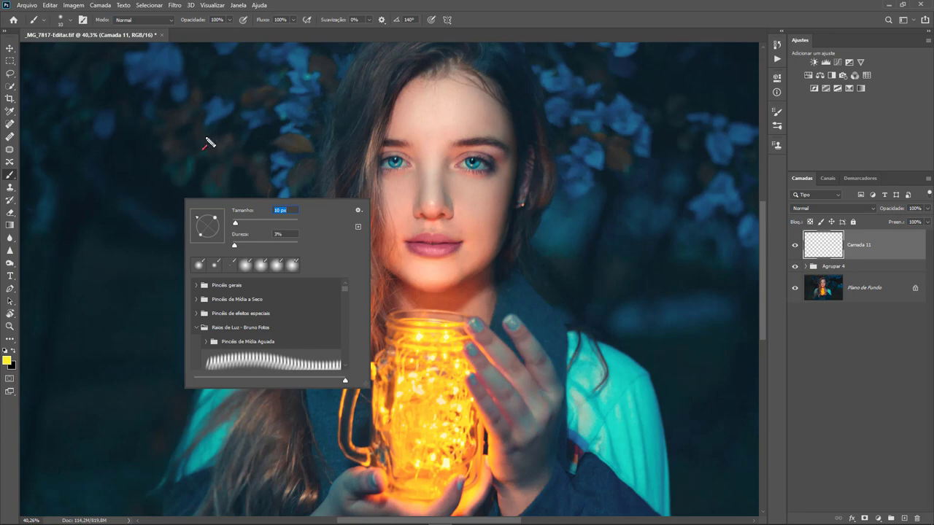
pyautogui.moveTo(194, 194); pyautogui.dragTo(195, 32)
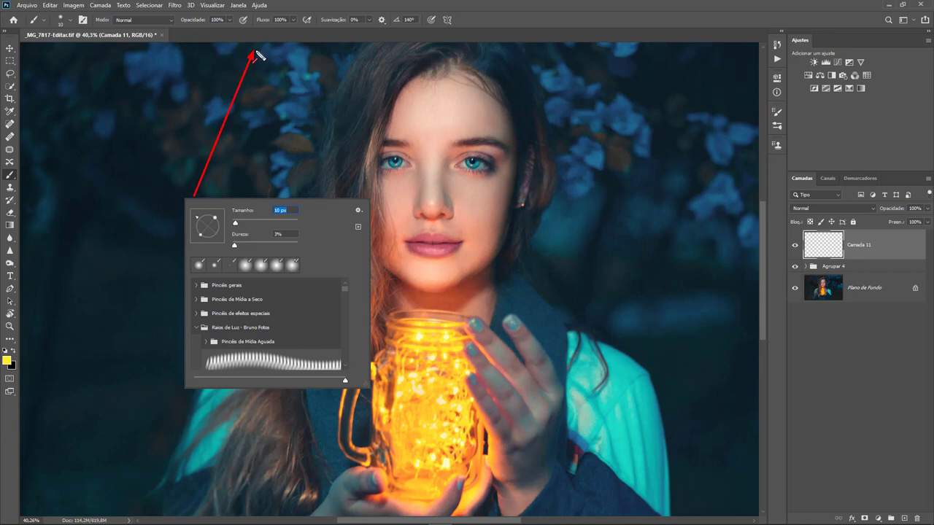
pyautogui.press('Escape')
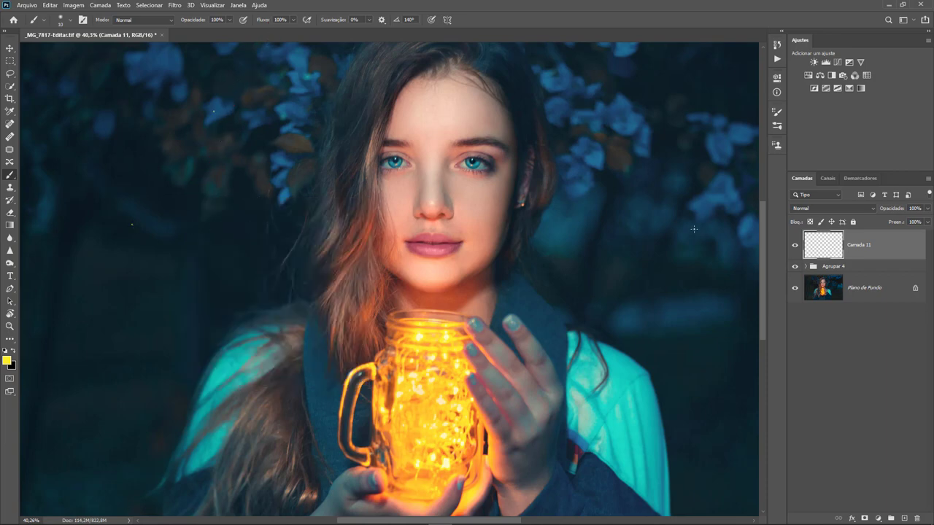
# Shrink the brush to 7 px and paint a tiny yellow dot left of her face.
pyautogui.moveTo(676, 276)
pyautogui.mouseDown()
pyautogui.moveTo(528, 327)
pyautogui.moveTo(511, 383)
pyautogui.mouseUp()
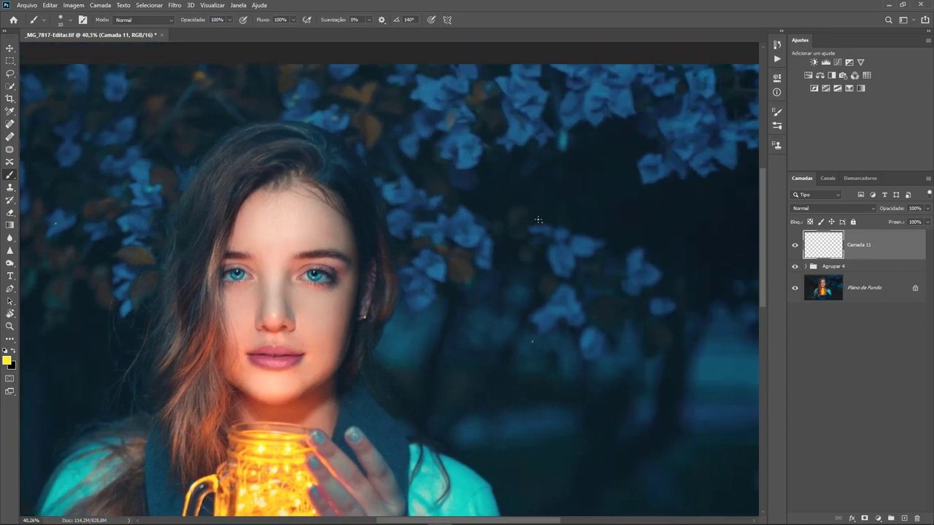
pyautogui.moveTo(488, 308)
pyautogui.mouseDown()
pyautogui.moveTo(458, 192)
pyautogui.moveTo(419, 133)
pyautogui.mouseUp()
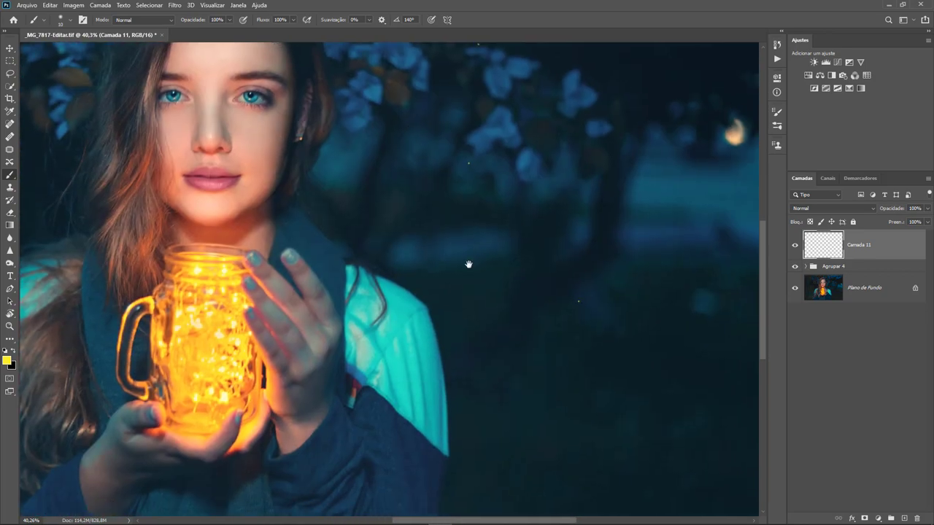
pyautogui.moveTo(254, 191); pyautogui.dragTo(642, 251)
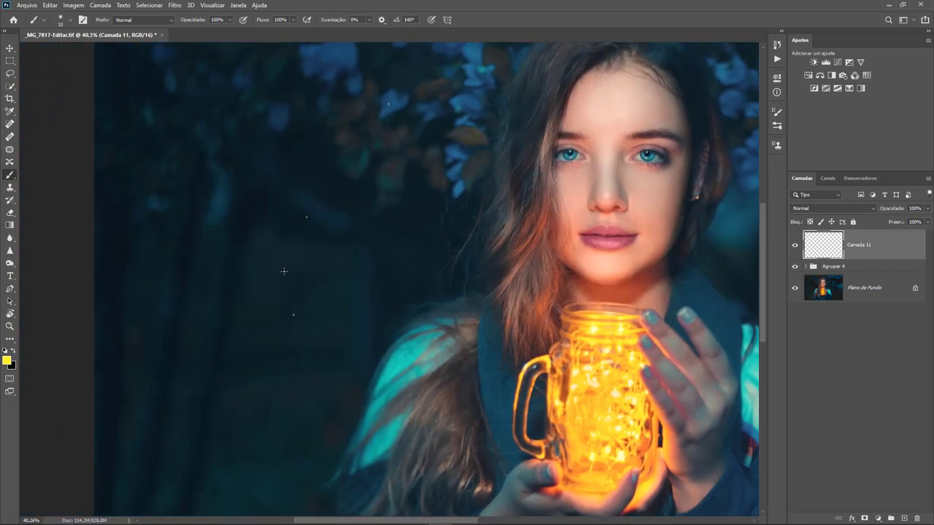
pyautogui.moveTo(362, 195); pyautogui.dragTo(298, 267)
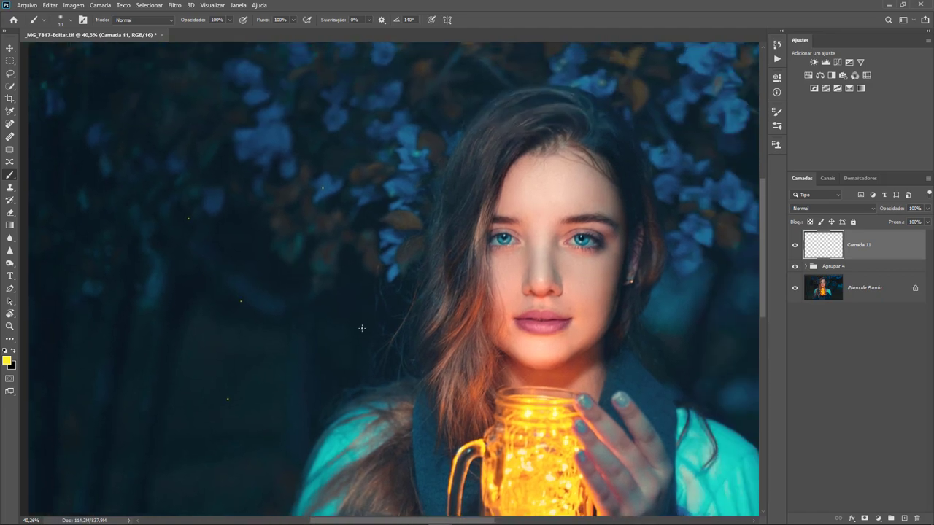
pyautogui.moveTo(340, 104); pyautogui.dragTo(258, 165)
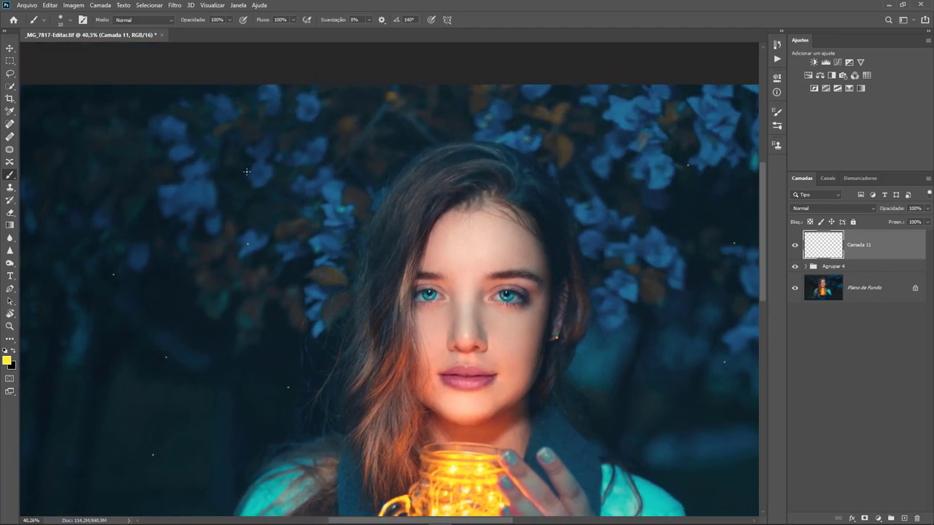
pyautogui.rightClick(283, 211)
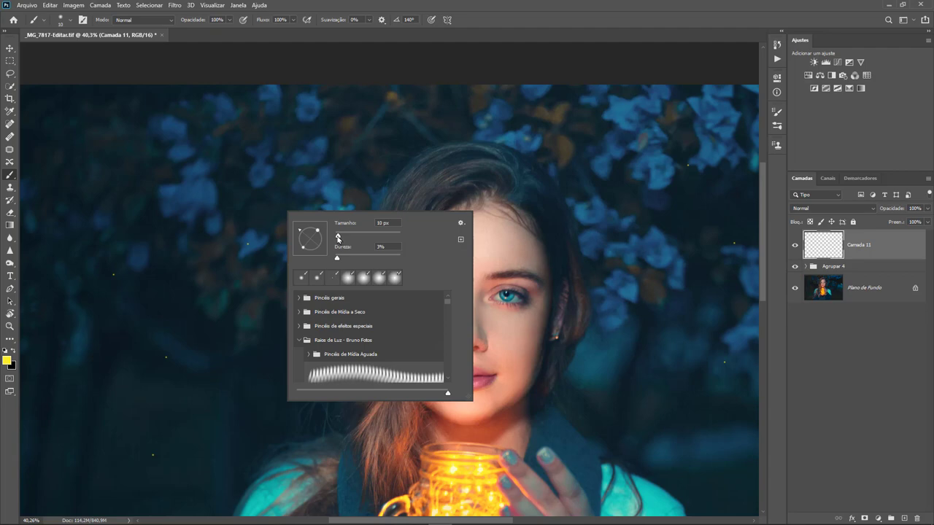
pyautogui.moveTo(340, 235); pyautogui.dragTo(337, 235)
pyautogui.press('Return')
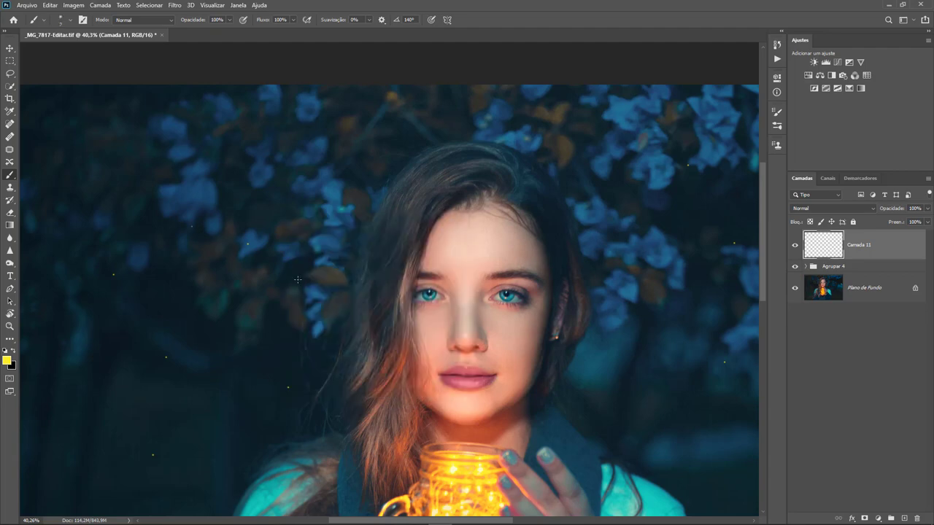
pyautogui.click(283, 157)
pyautogui.hscroll(5, 317, 399)
pyautogui.scroll(-1, 316, 398)
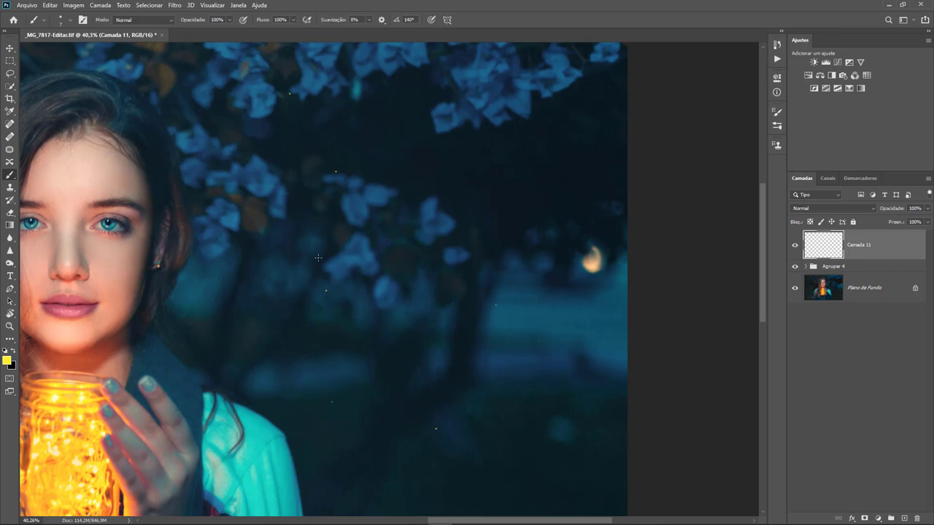
# Enlarge the brush to 8 px for slightly bigger firefly dots.
pyautogui.rightClick(355, 251)
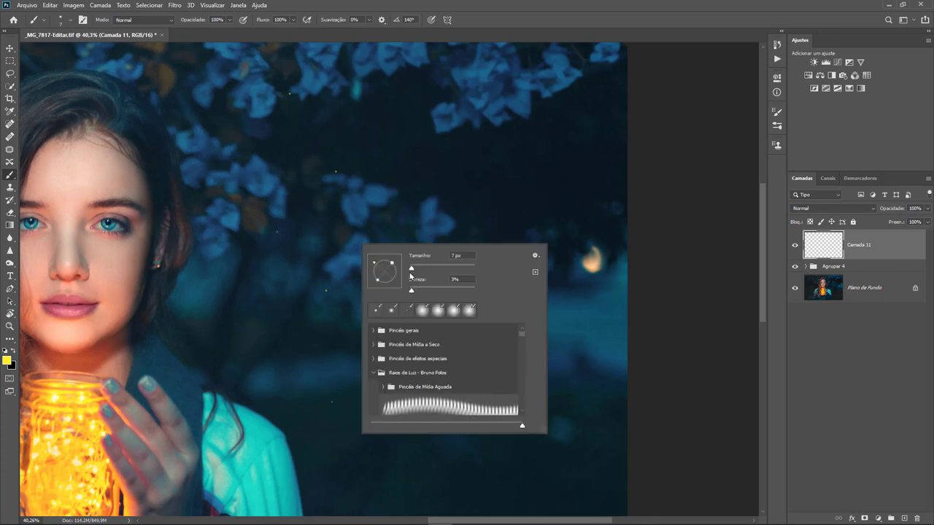
pyautogui.moveTo(412, 270); pyautogui.dragTo(415, 270)
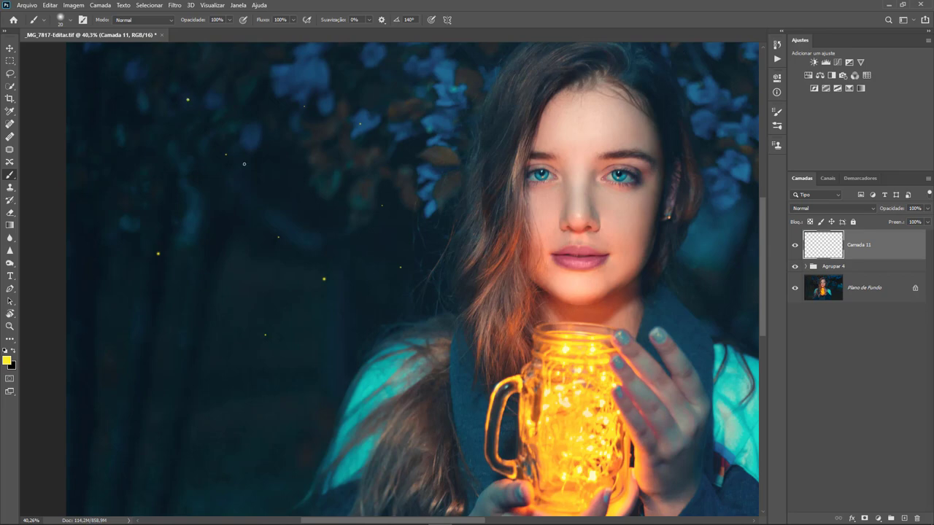
pyautogui.hscroll(6, 244, 163)
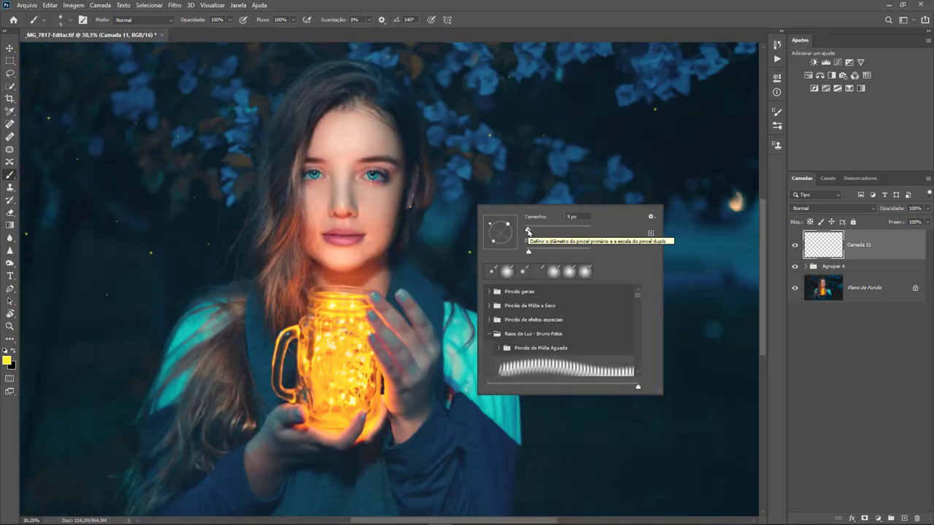
pyautogui.moveTo(529, 231); pyautogui.dragTo(527, 232)
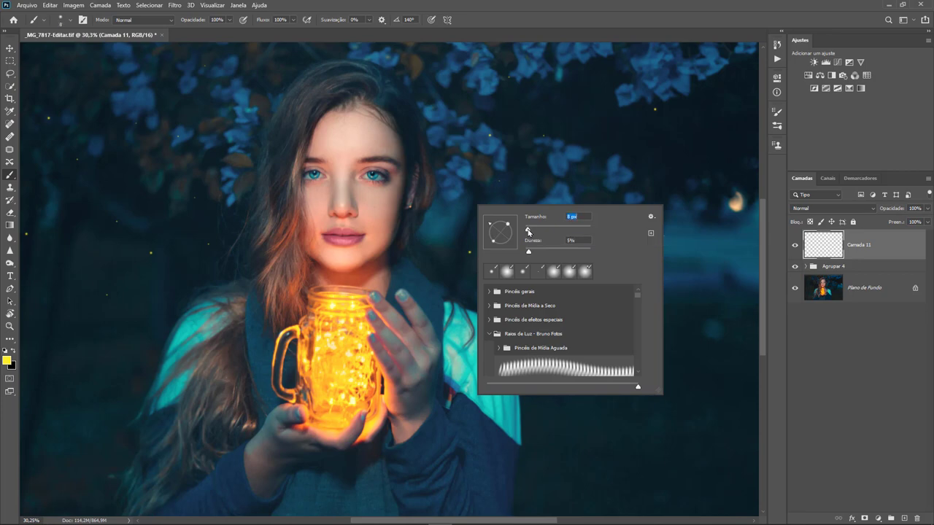
pyautogui.press('Return')
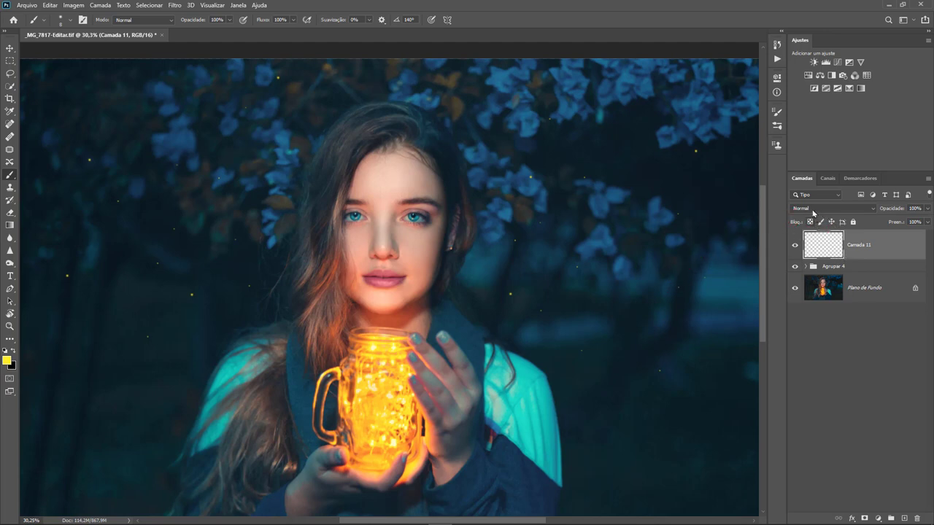
# Set Camada 11 to Divisão blend at 100% opacity, fit the image, and hide the layer.
pyautogui.click(813, 212)
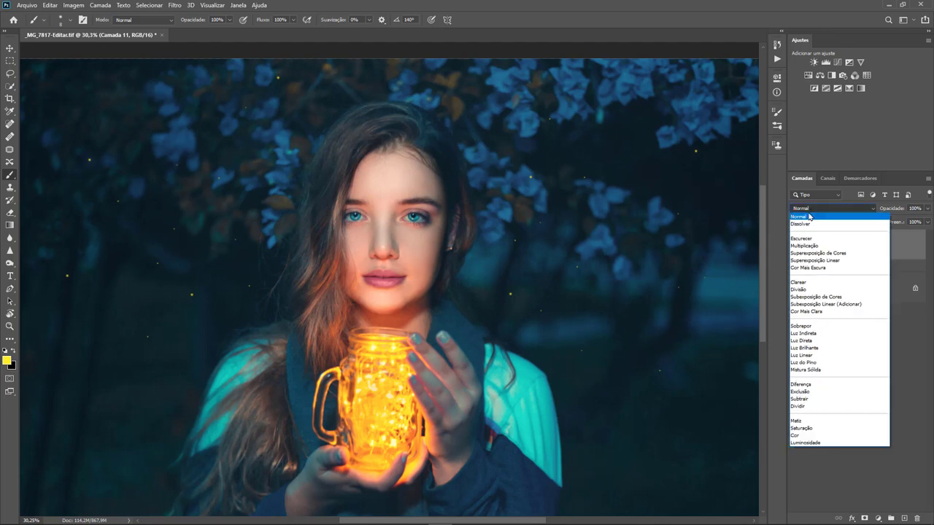
pyautogui.click(803, 290)
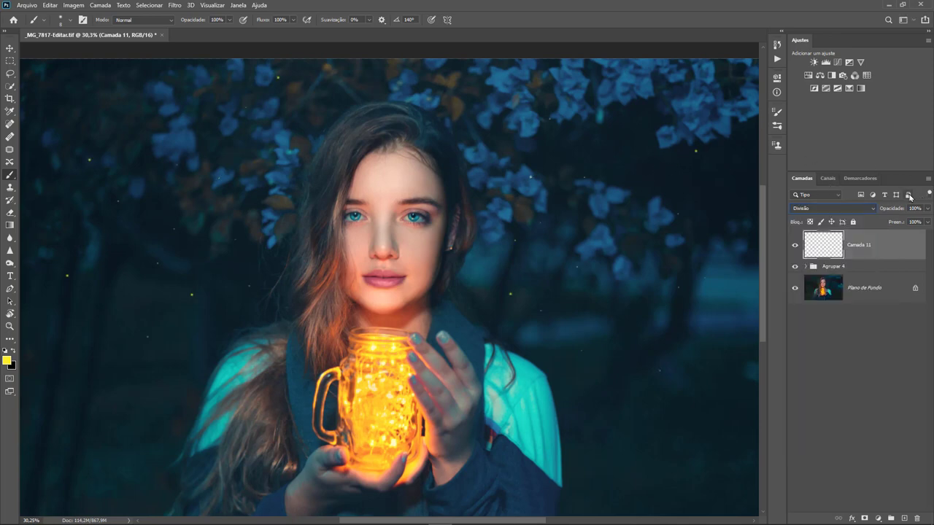
pyautogui.moveTo(898, 209); pyautogui.dragTo(896, 213)
pyautogui.moveTo(498, 272); pyautogui.dragTo(516, 257)
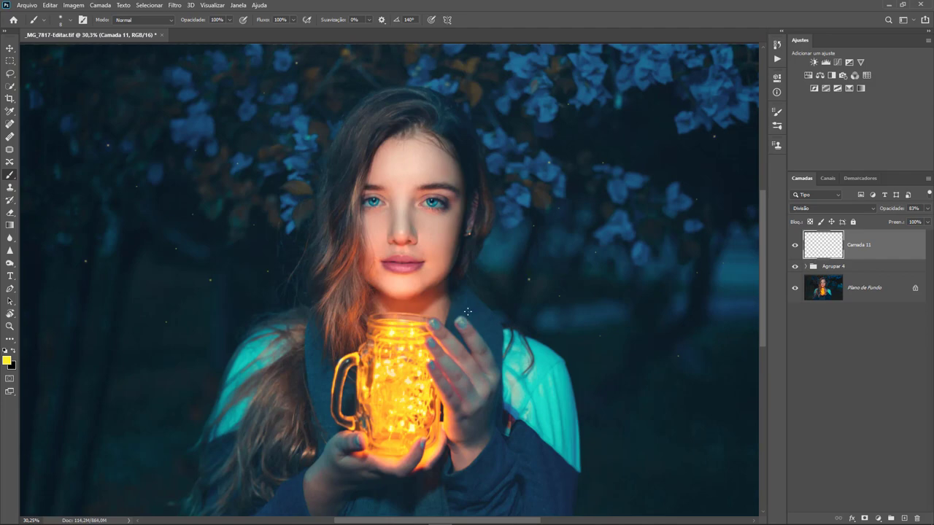
pyautogui.scroll(3, 260, 303)
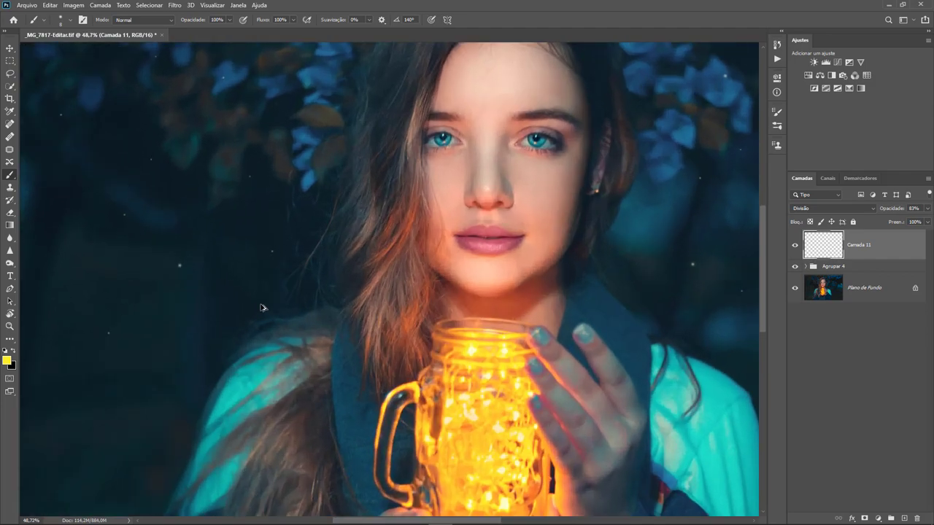
pyautogui.moveTo(892, 208); pyautogui.dragTo(925, 210)
pyautogui.hotkey('ctrl', '0')
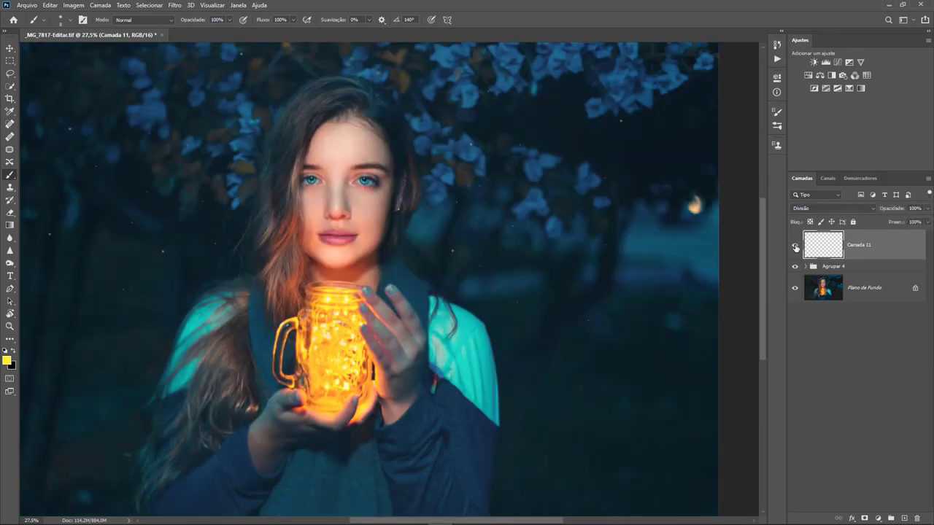
pyautogui.click(795, 247)
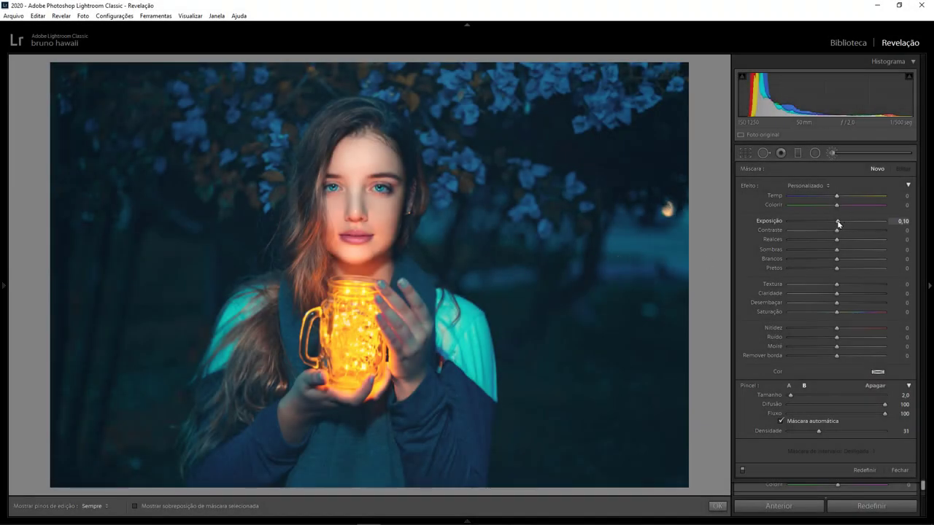
# Set the Adjustment Brush exposure to 4.00 and shrink the brush size to about 1.0.
pyautogui.doubleClick(836, 220)
pyautogui.moveTo(836, 220); pyautogui.dragTo(902, 222)
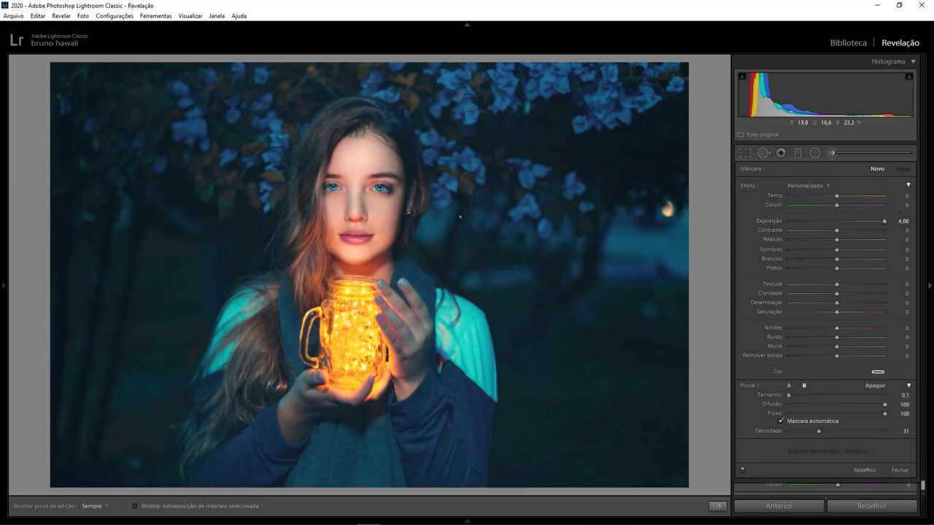
pyautogui.scroll(3, 477, 215)
pyautogui.scroll(-1, 477, 214)
pyautogui.scroll(-4, 477, 215)
pyautogui.hotkey('ctrl', 'z')
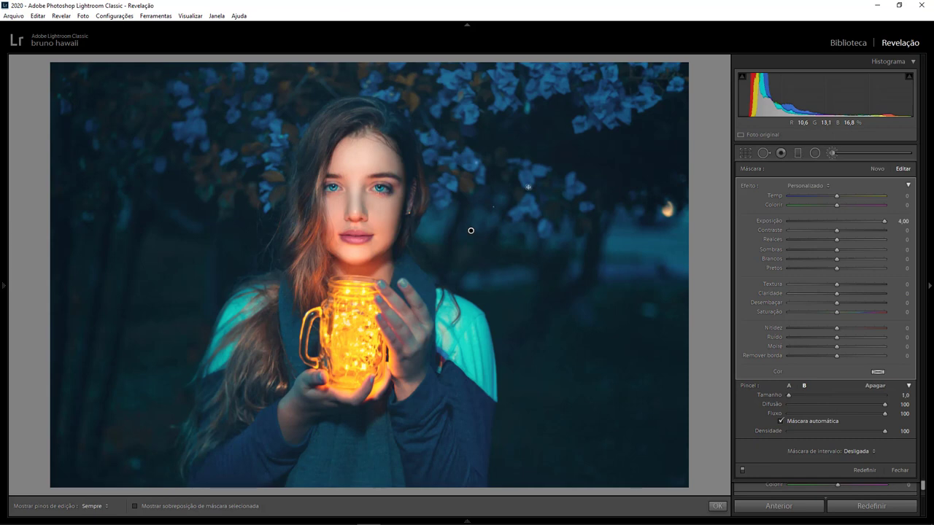
pyautogui.scroll(3, 527, 187)
pyautogui.scroll(-3, 514, 168)
# Paint ten tiny bright specks across the dark background around the girl.
pyautogui.click(140, 220)
pyautogui.click(238, 218)
pyautogui.click(215, 280)
pyautogui.click(538, 297)
pyautogui.scroll(1, 166, 273)
pyautogui.click(167, 273)
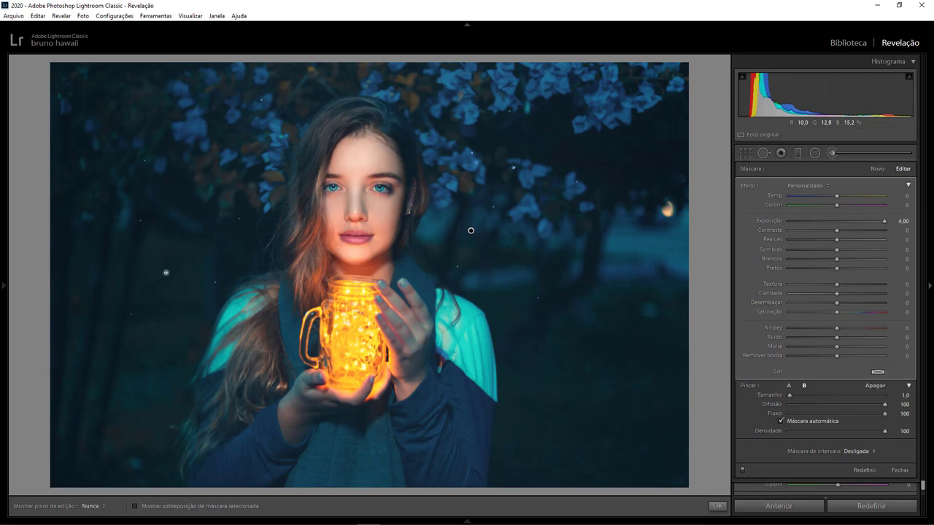
pyautogui.click(204, 187)
pyautogui.click(93, 104)
pyautogui.click(586, 260)
pyautogui.click(552, 252)
pyautogui.click(504, 294)
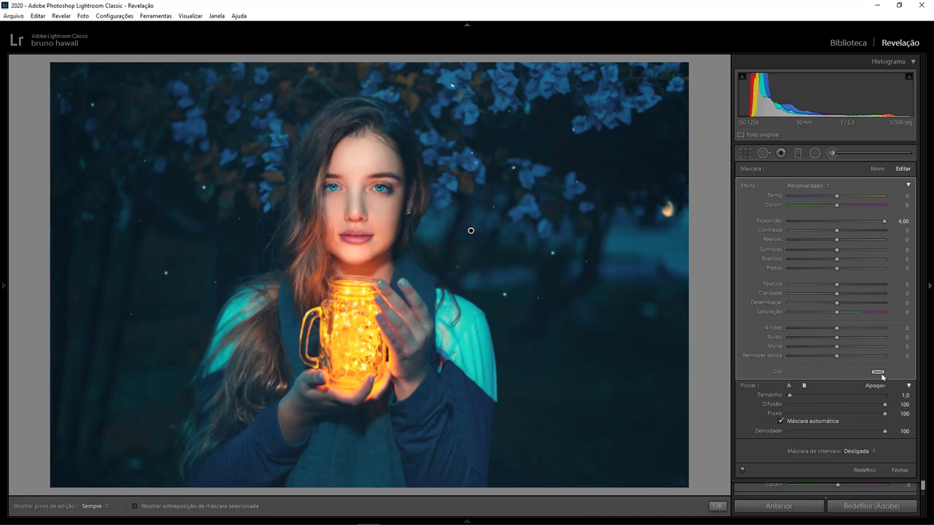
# Tint the brush specks a saturated yellow and push their Temp to 100.
pyautogui.click(881, 373)
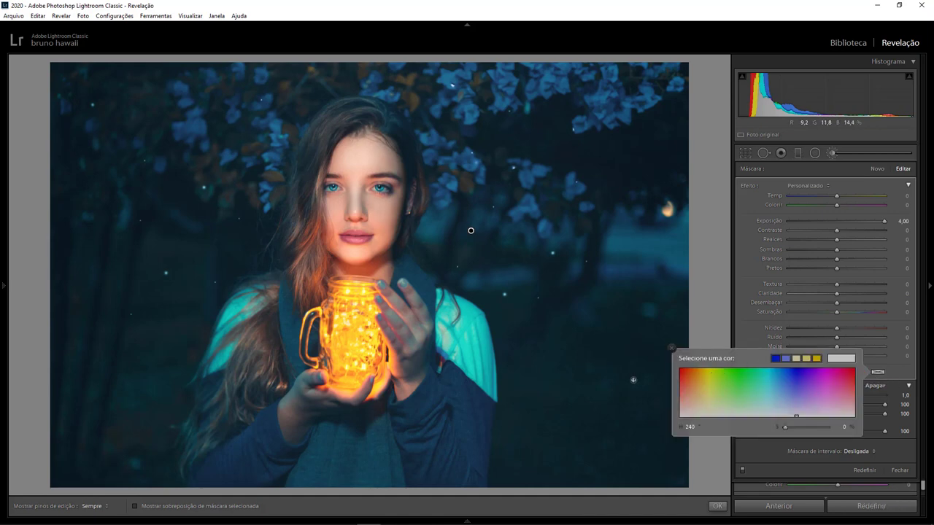
pyautogui.click(708, 373)
pyautogui.moveTo(708, 373); pyautogui.dragTo(706, 370)
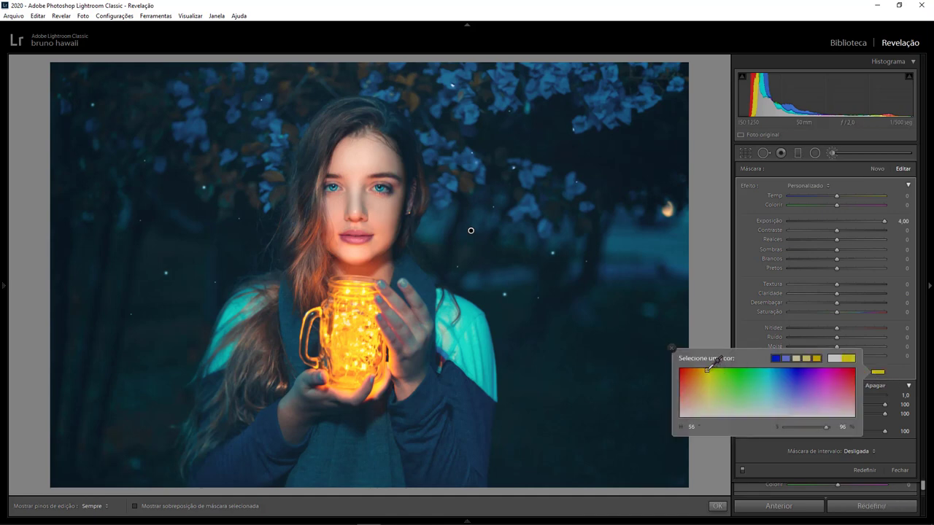
pyautogui.click(748, 329)
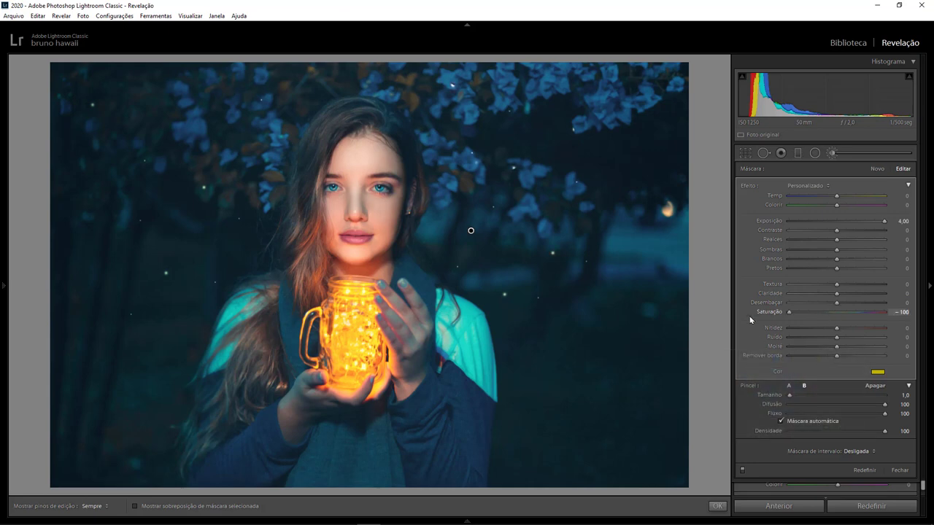
pyautogui.press('z')
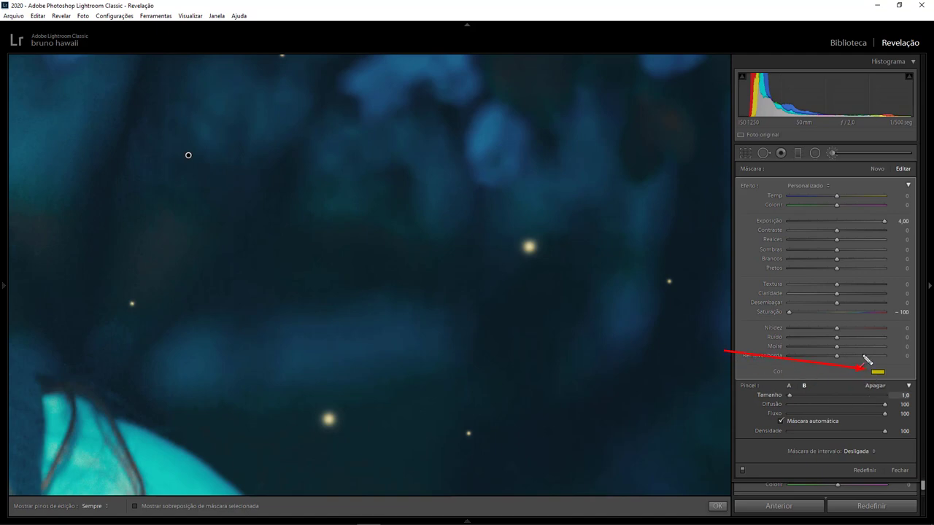
pyautogui.moveTo(837, 195); pyautogui.dragTo(898, 199)
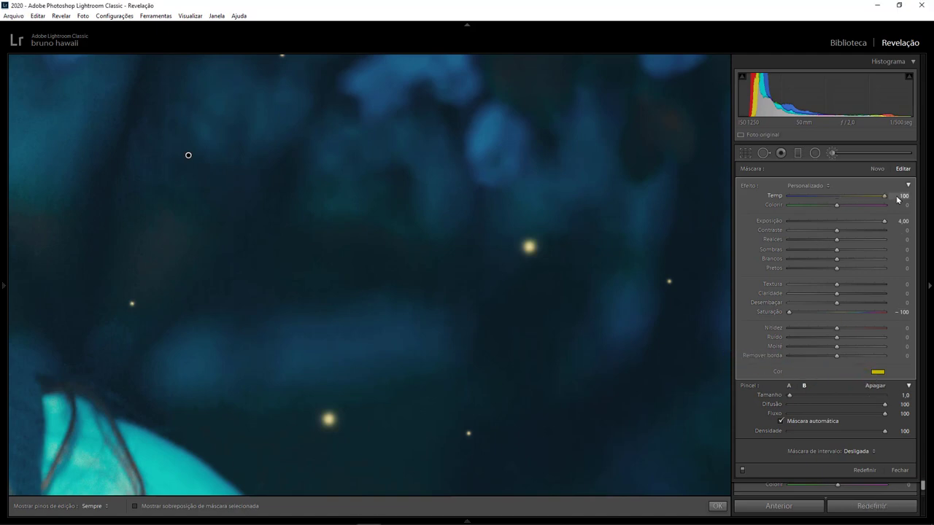
pyautogui.press('z')
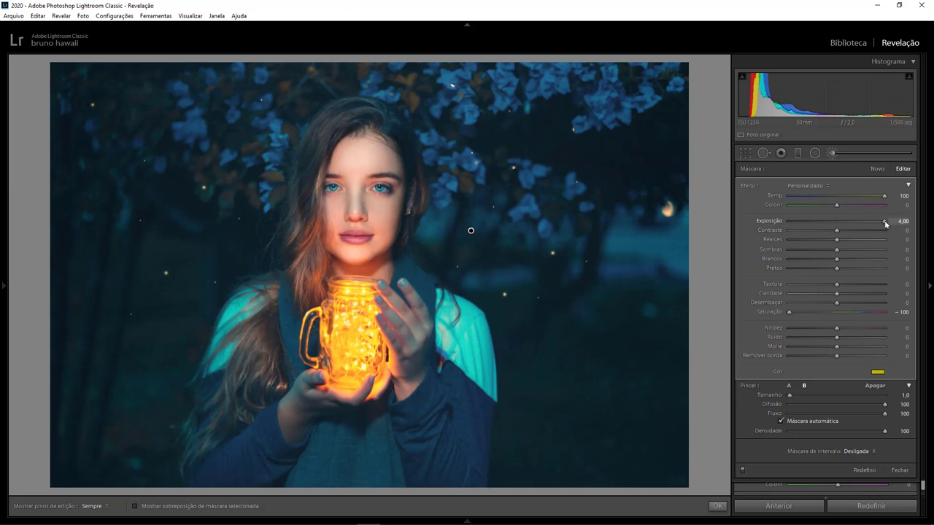
# Lower the brush exposure to 3.06 and turn off Auto Mask.
pyautogui.moveTo(870, 227)
pyautogui.mouseDown()
pyautogui.moveTo(847, 231)
pyautogui.moveTo(872, 229)
pyautogui.mouseUp()
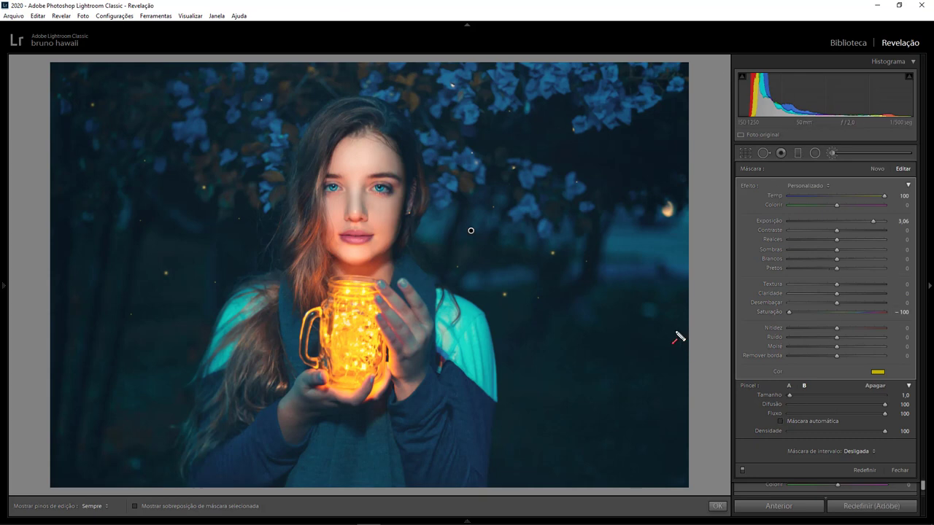
pyautogui.moveTo(675, 331); pyautogui.dragTo(777, 422)
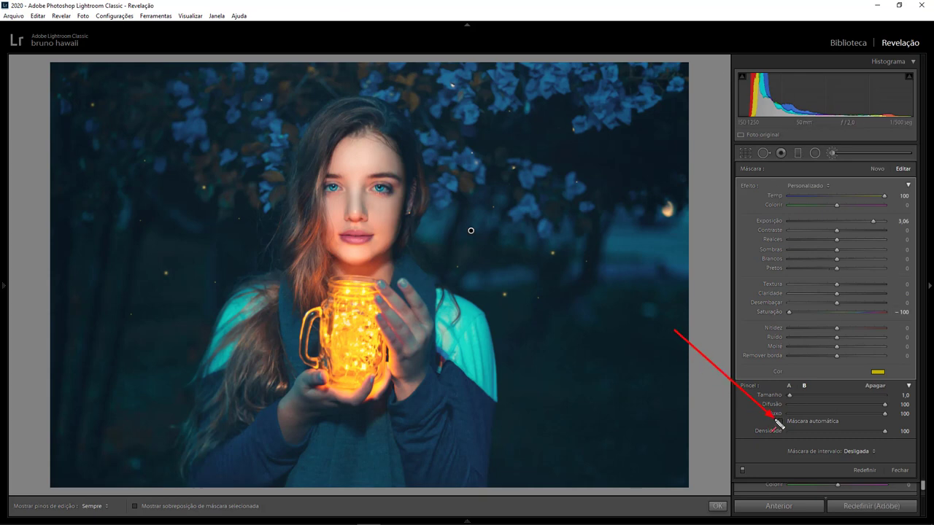